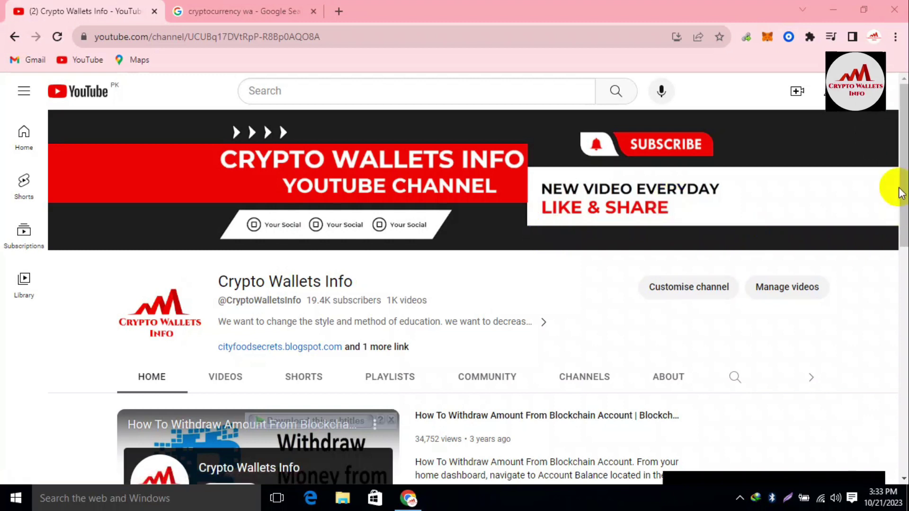
Scroll down the Crypto Wallets Info channel home page.
drag(901, 178, 901, 402)
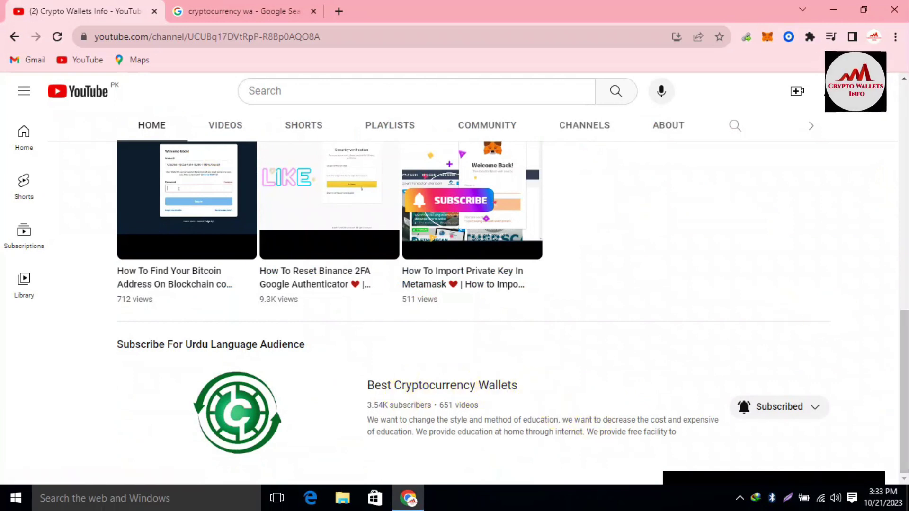
Open the channel's VIDEOS tab and return to the top of the video list.
drag(903, 384, 903, 159)
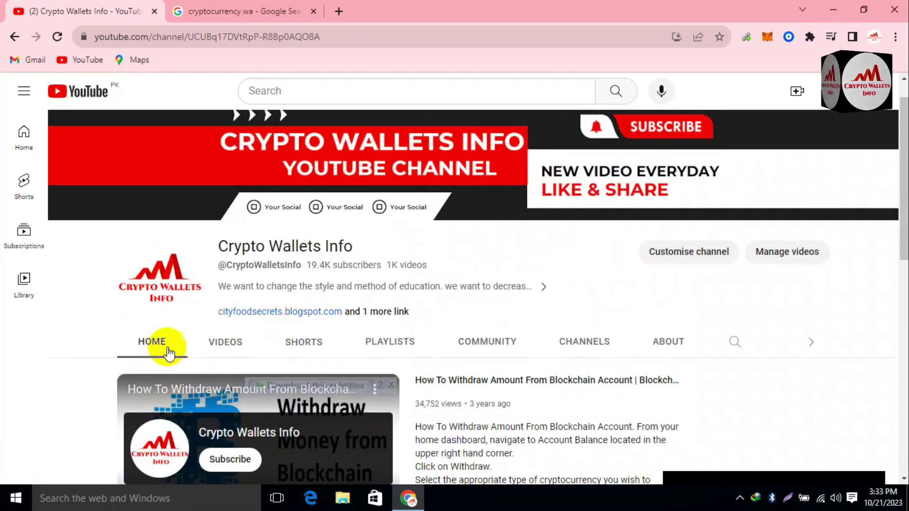
click(226, 341)
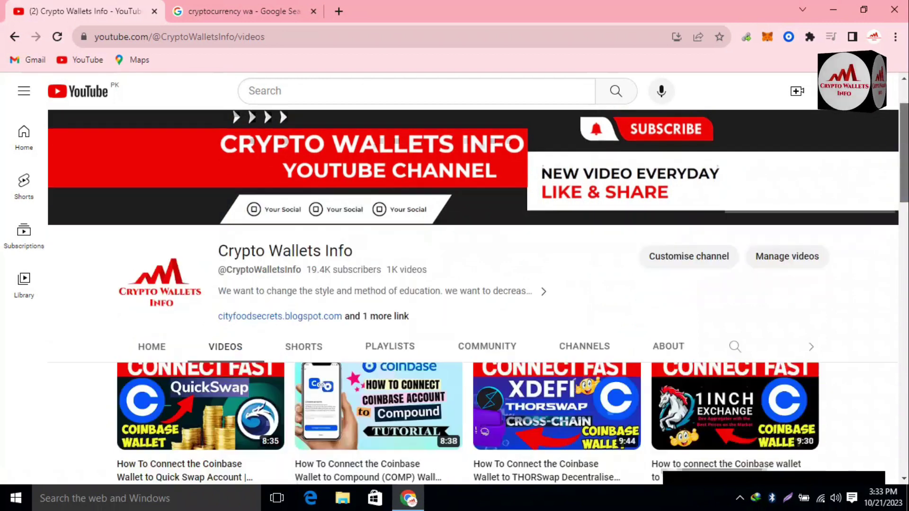
drag(902, 225, 903, 251)
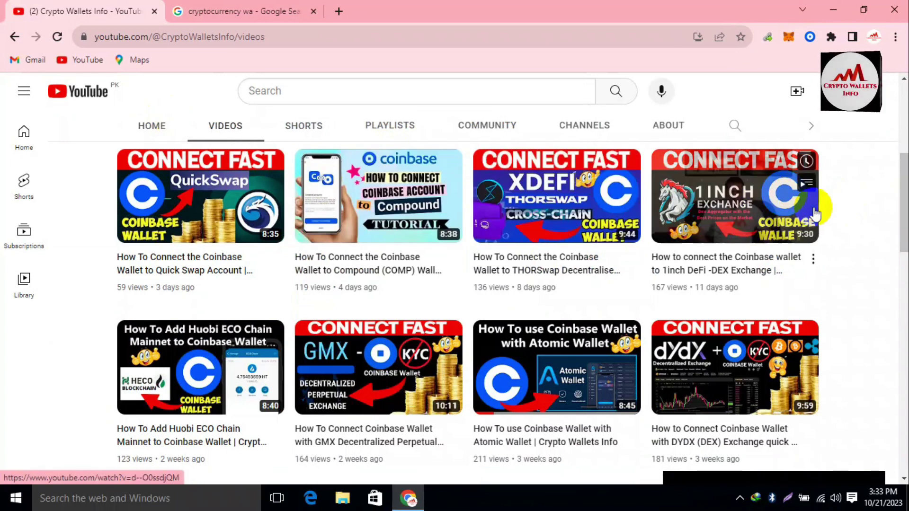
drag(898, 156, 899, 83)
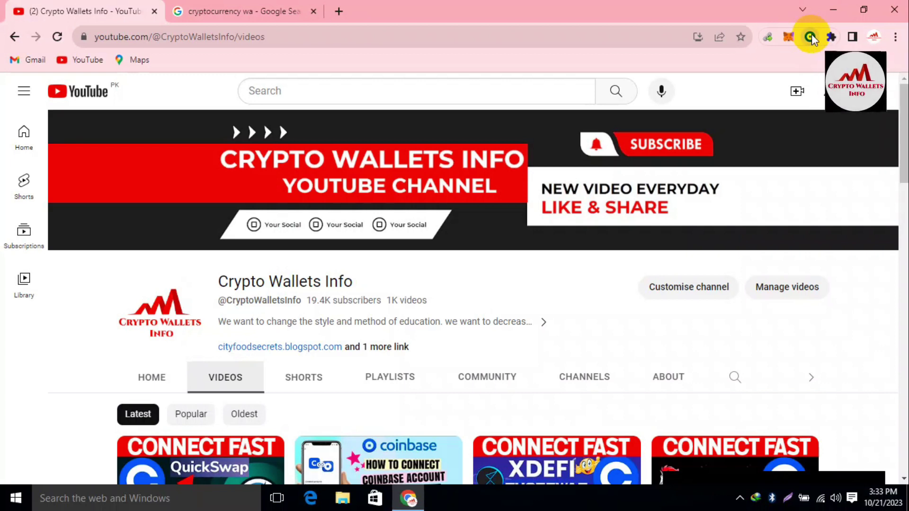
Unlock the Coinbase Wallet extension with the wallet password.
click(811, 37)
click(594, 329)
text(•)
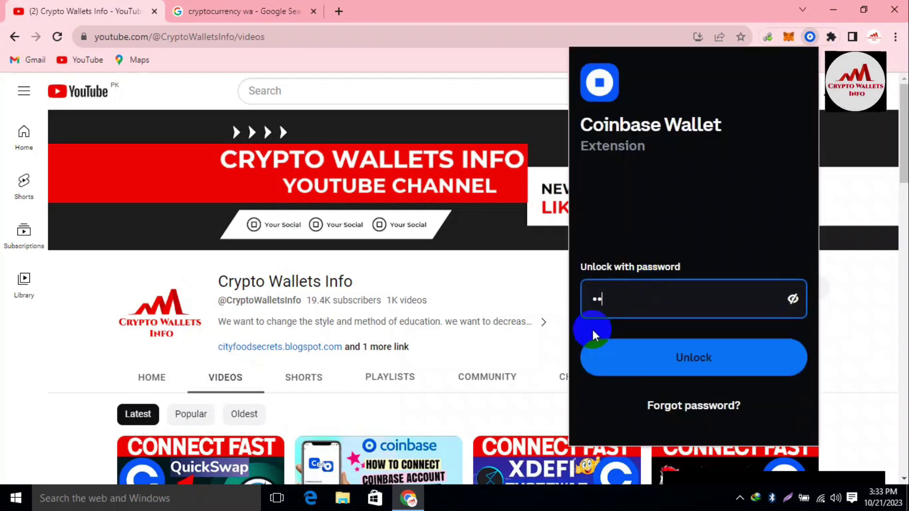
click(704, 368)
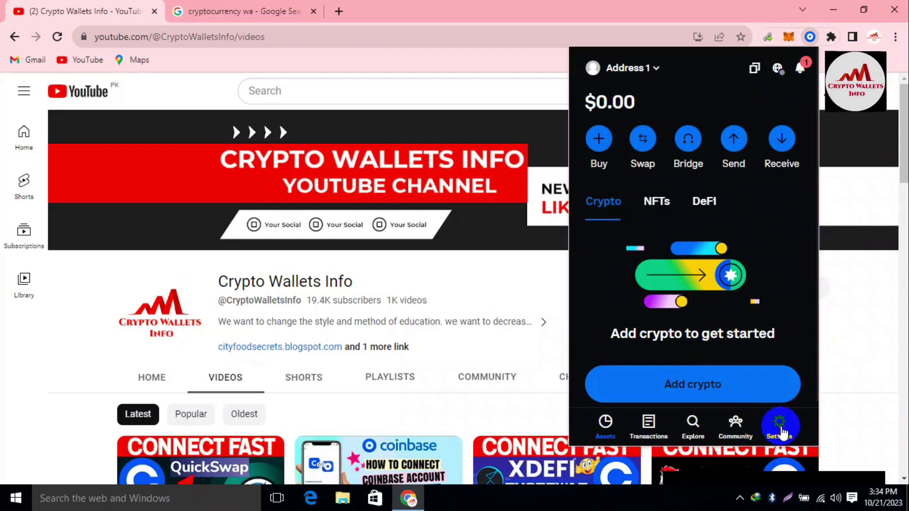
From Settings, reveal the 12-word recovery phrase and copy it to the clipboard.
click(780, 429)
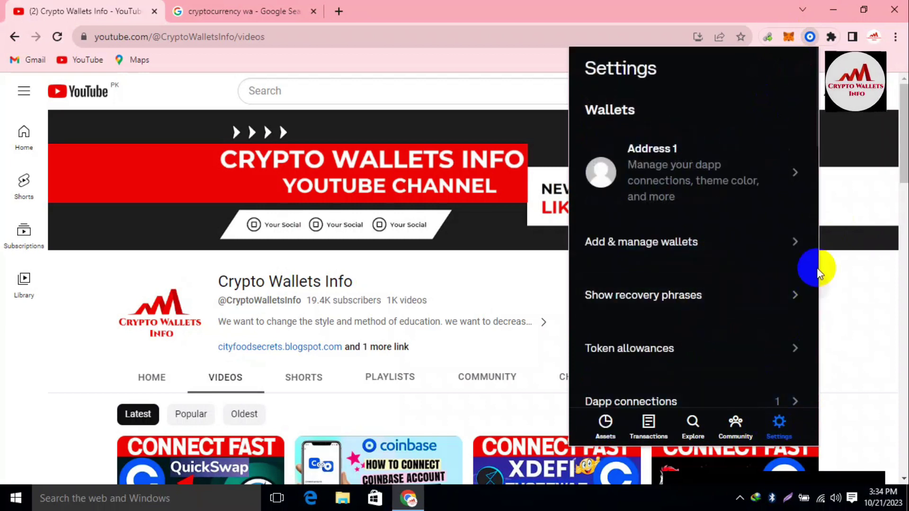
scroll(818, 270, down, 6)
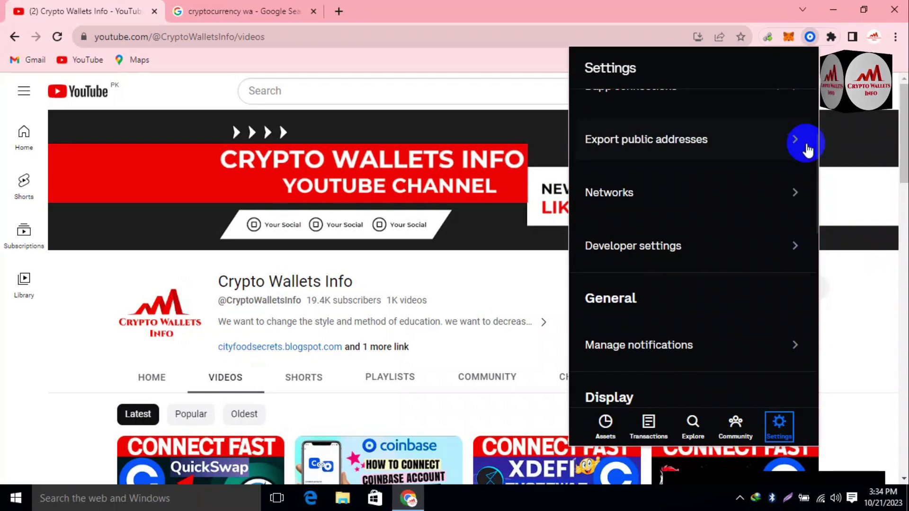
drag(815, 152, 803, 106)
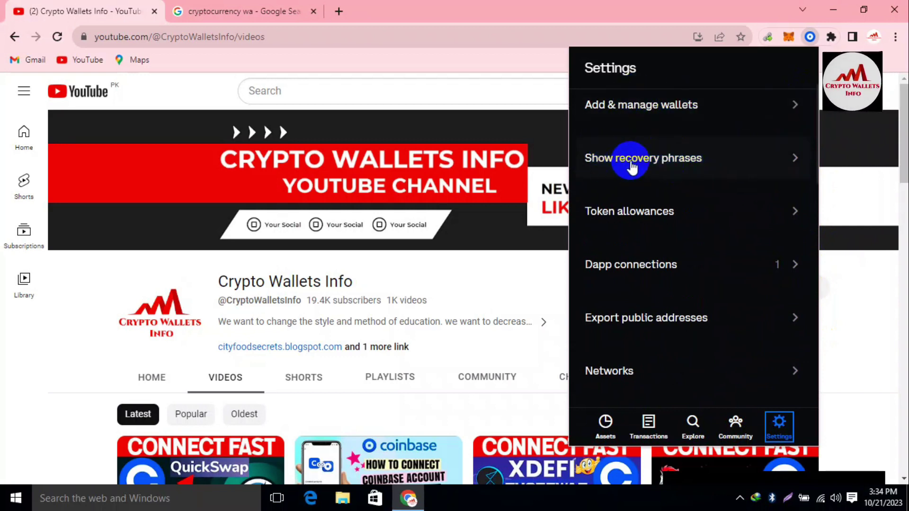
click(632, 164)
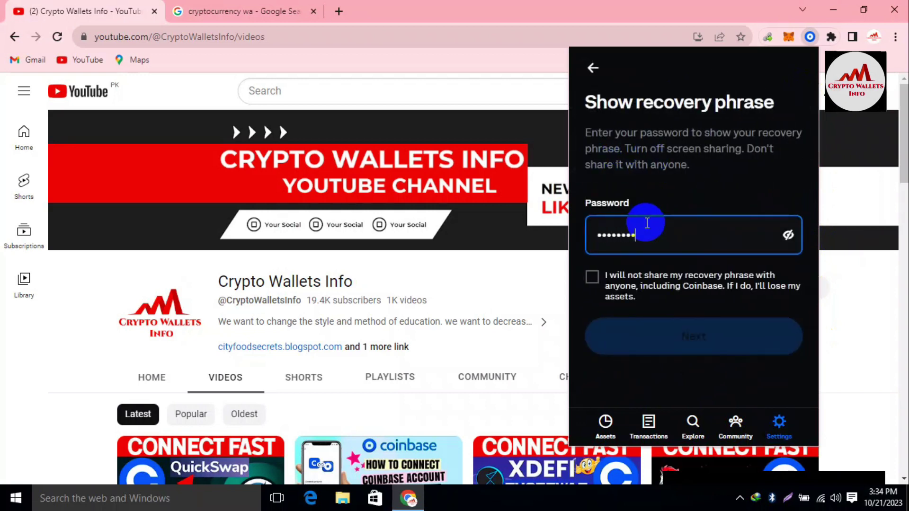
click(592, 276)
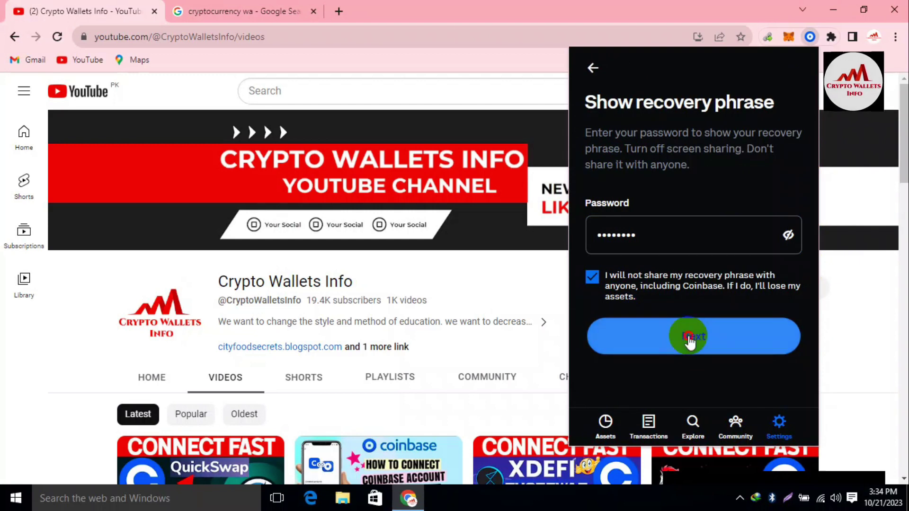
click(689, 340)
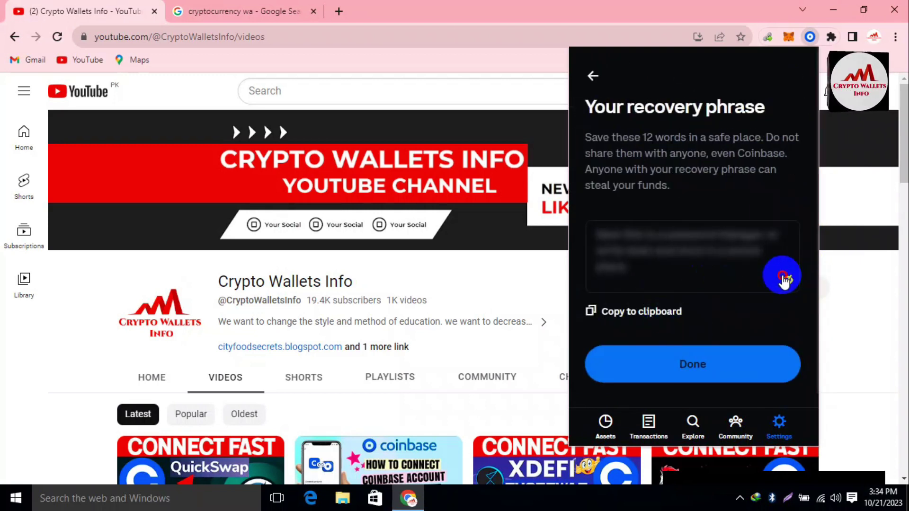
click(782, 278)
click(652, 314)
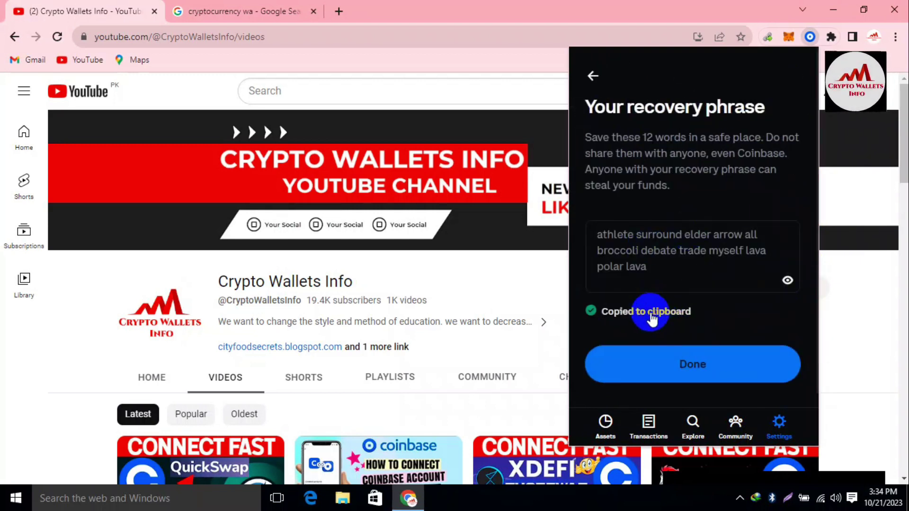
click(159, 501)
Launch Notepad through a 'note' search and paste the recovery phrase into a new document.
text(note)
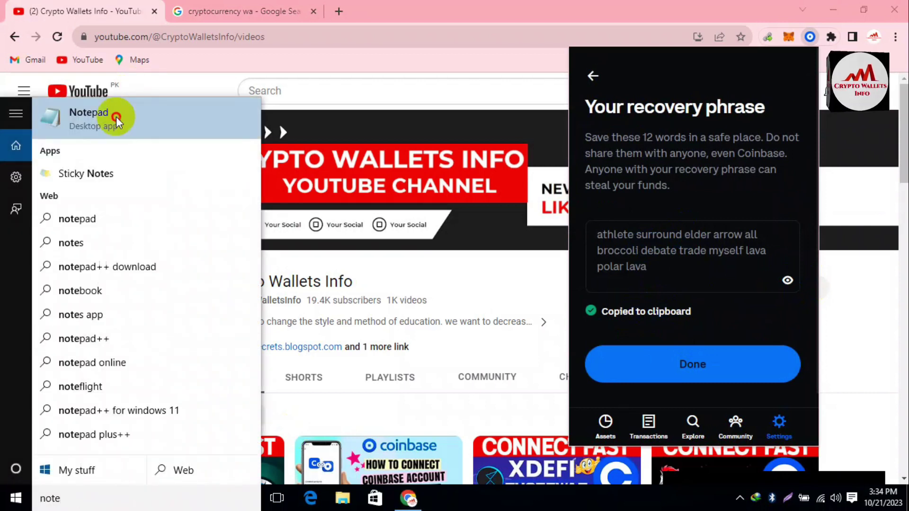
click(117, 117)
key(ctrl+v)
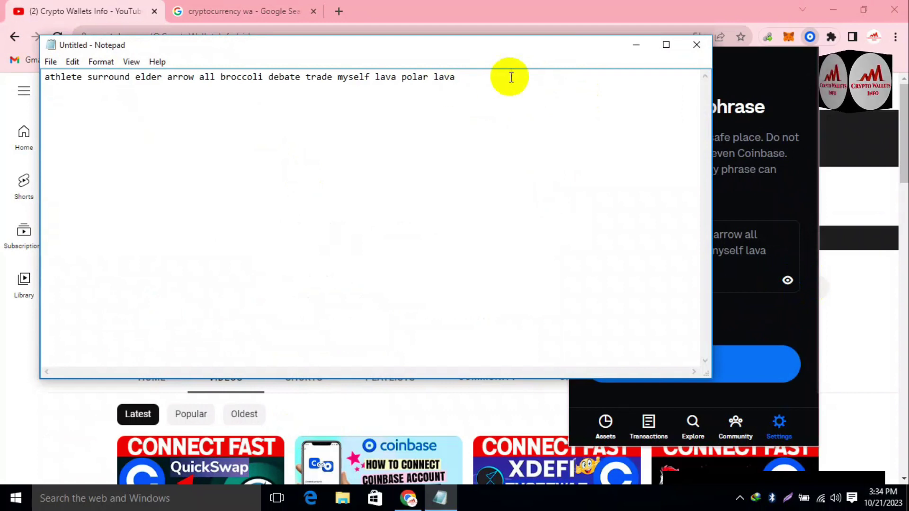
Replace the Google query with 'safepal' and open the official safepal.com site.
click(253, 10)
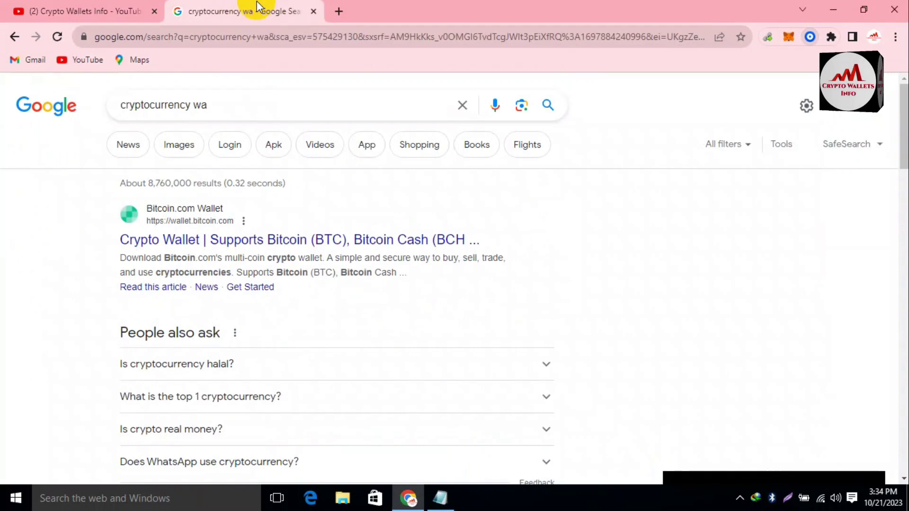
triple_click(241, 97)
key(BackSpace)
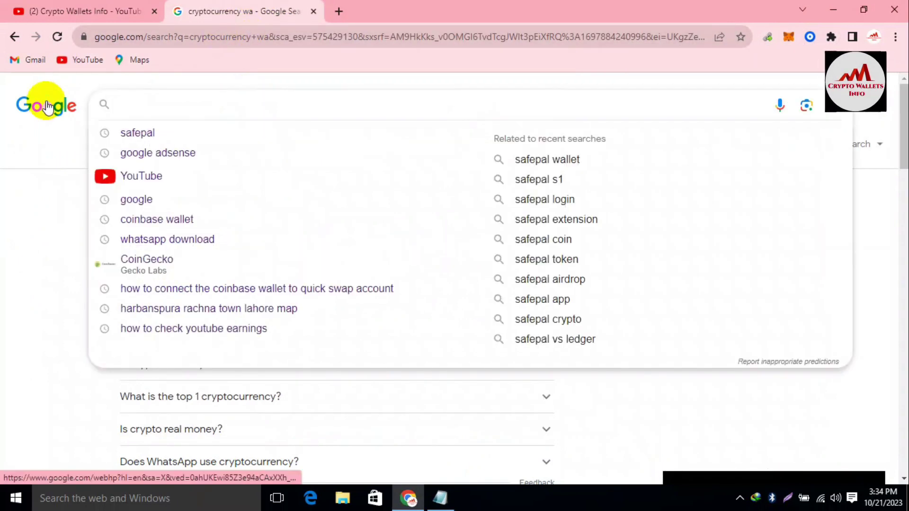
click(144, 132)
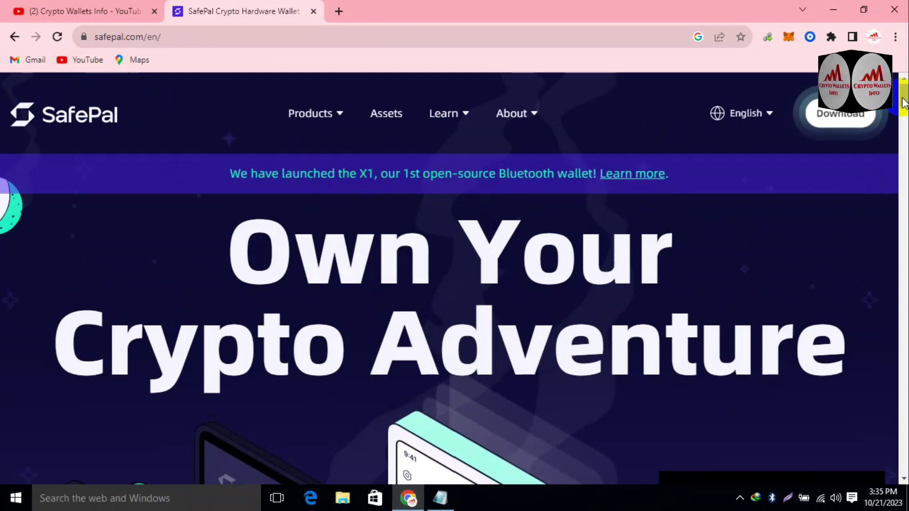
drag(905, 110, 905, 158)
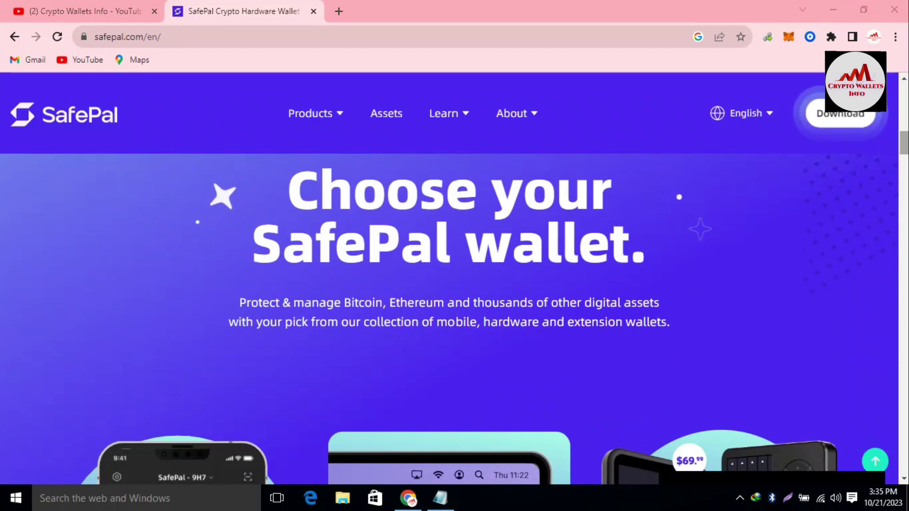
Scroll the safepal.com homepage down to the App, Extension and Hardware section.
drag(905, 152, 905, 150)
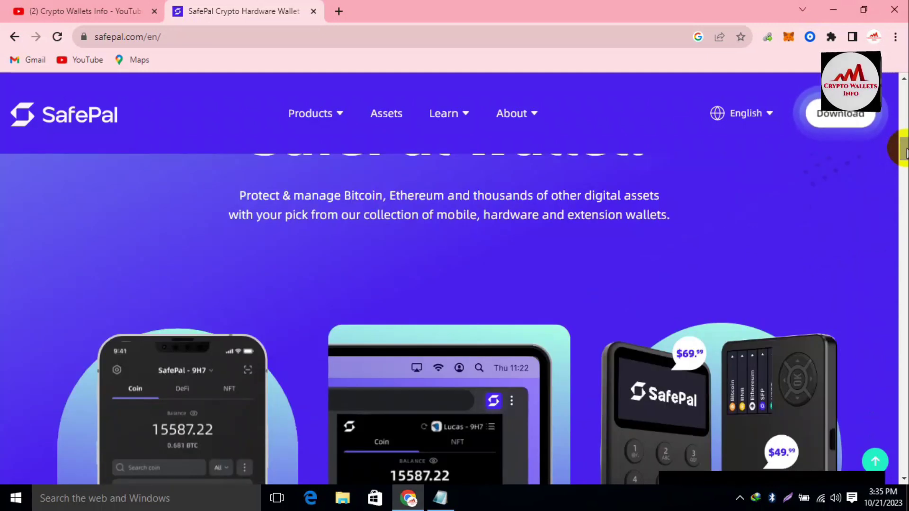
drag(904, 152, 905, 162)
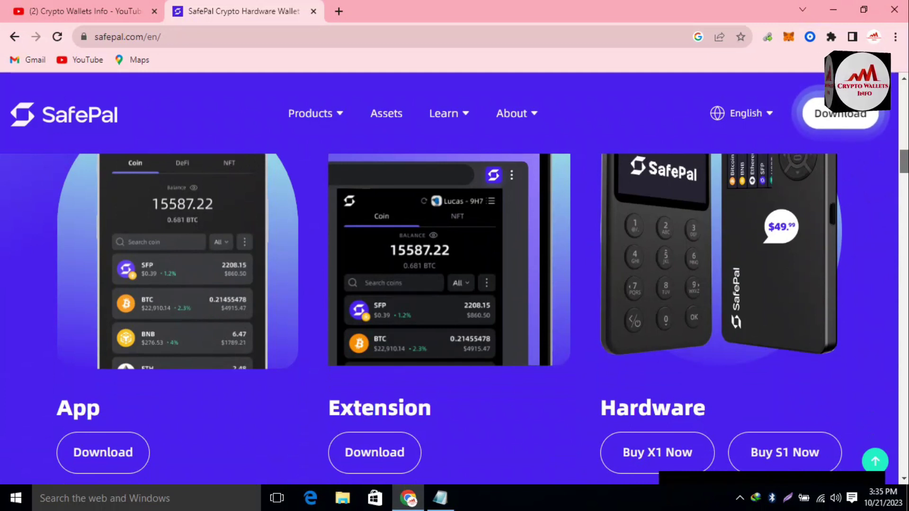
scroll(893, 173, down, 1)
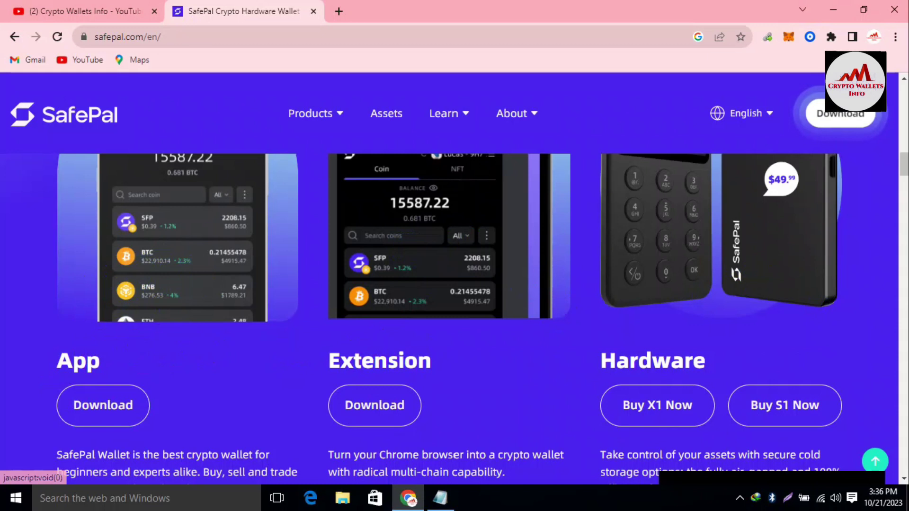
drag(904, 173, 904, 167)
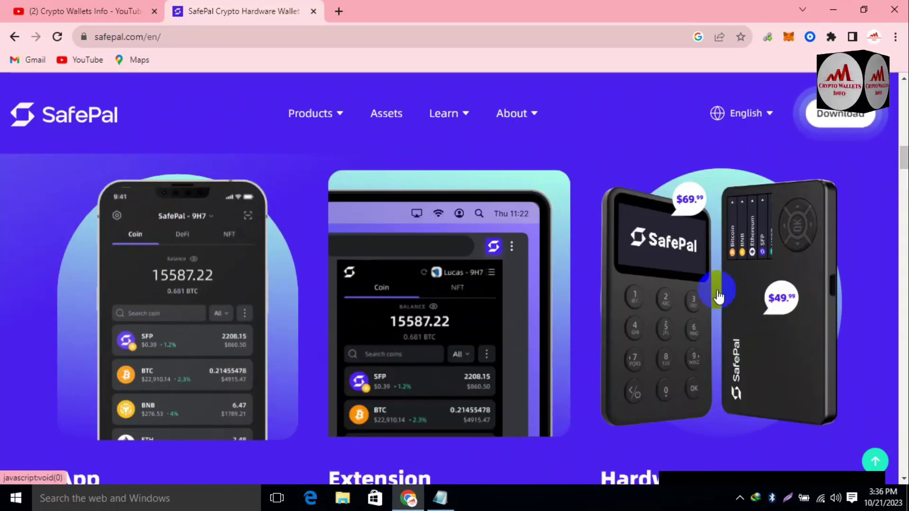
drag(902, 159, 904, 237)
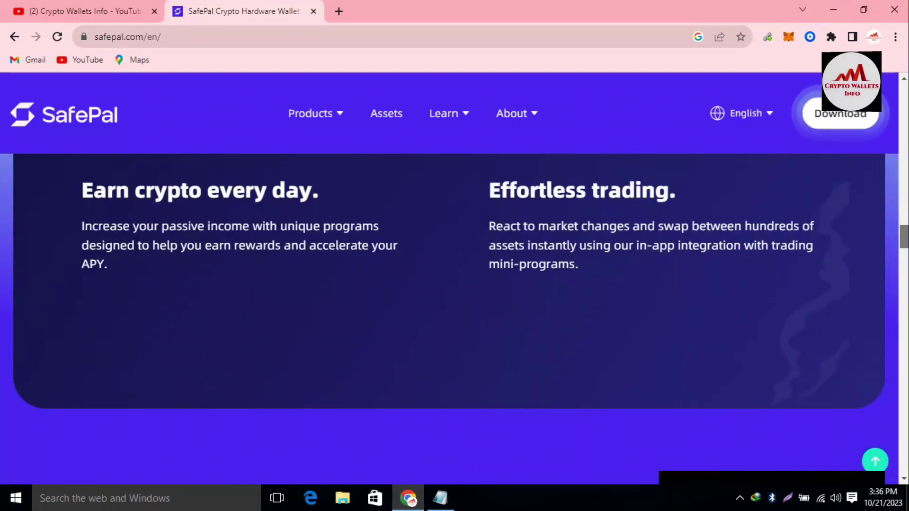
drag(903, 237, 903, 163)
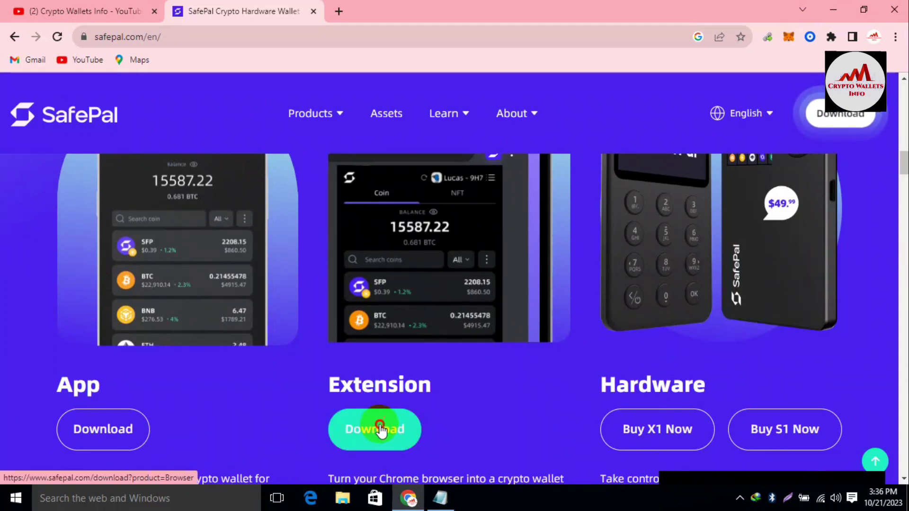
Open the Extension download page and follow Install for Chrome to the Web Store listing.
click(380, 426)
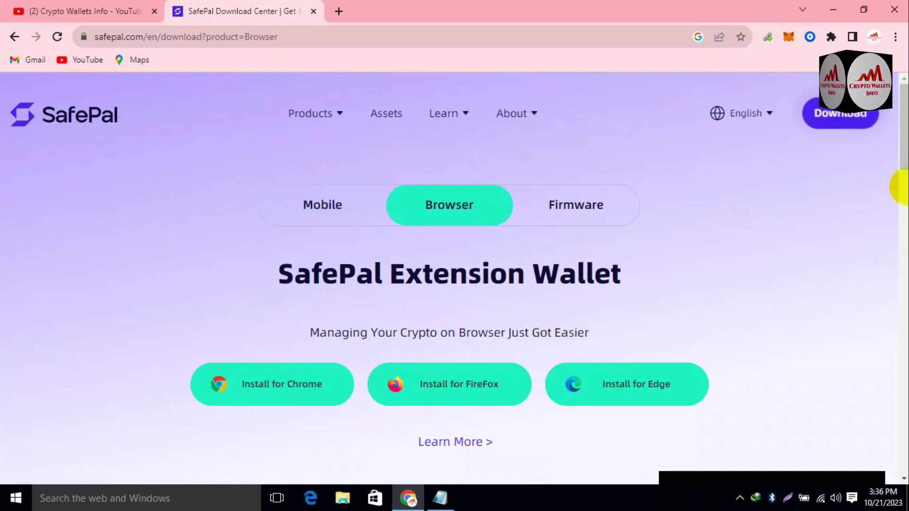
scroll(890, 187, down, 2)
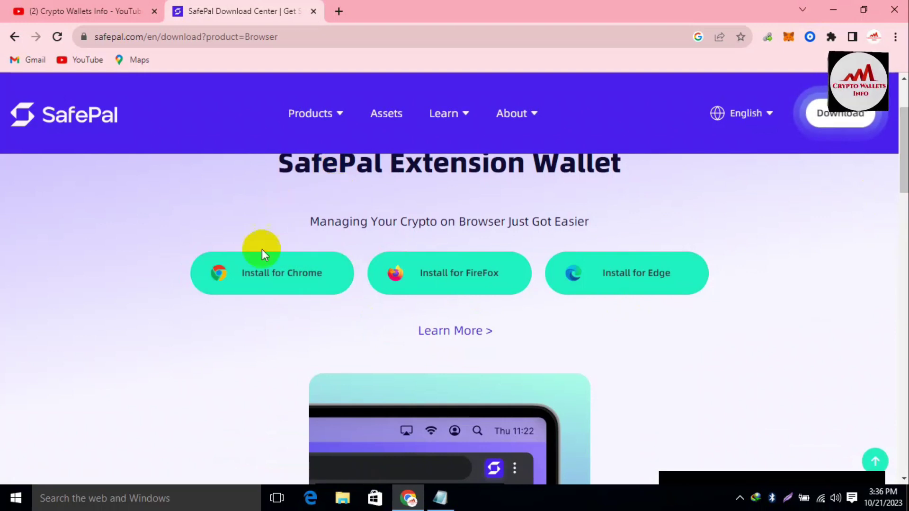
click(272, 277)
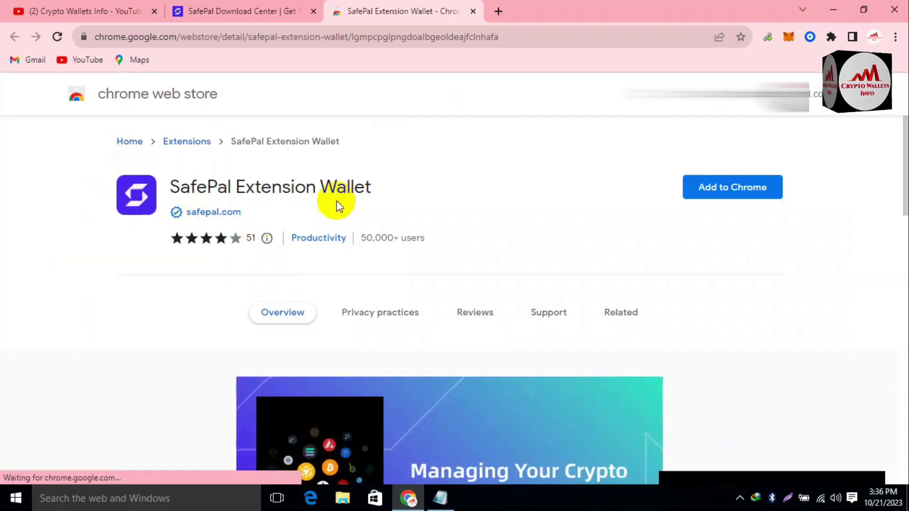
drag(904, 163, 904, 278)
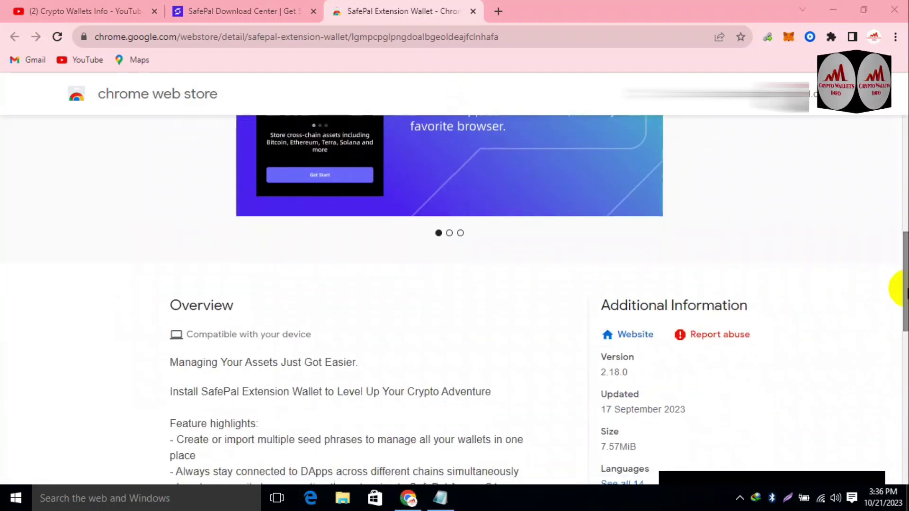
Review the listing, then add SafePal Extension Wallet to Chrome and confirm Add extension.
drag(903, 307, 903, 356)
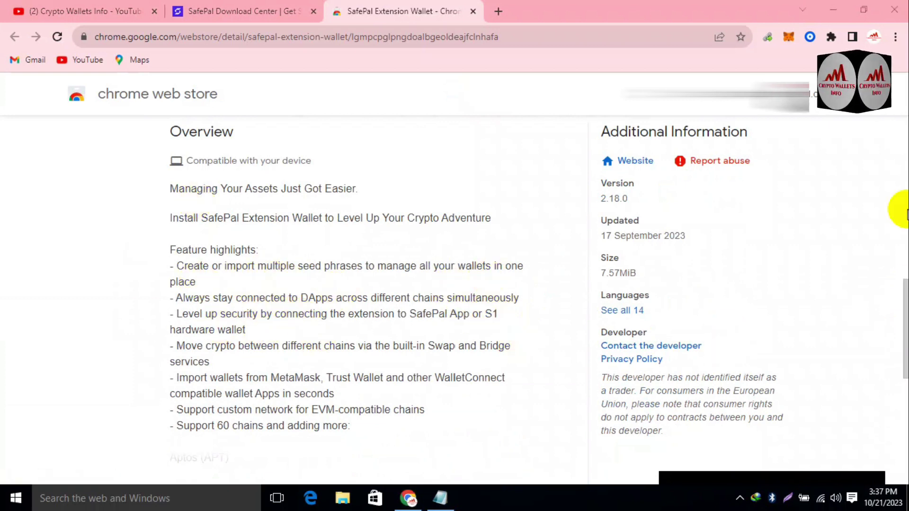
drag(904, 284, 881, 133)
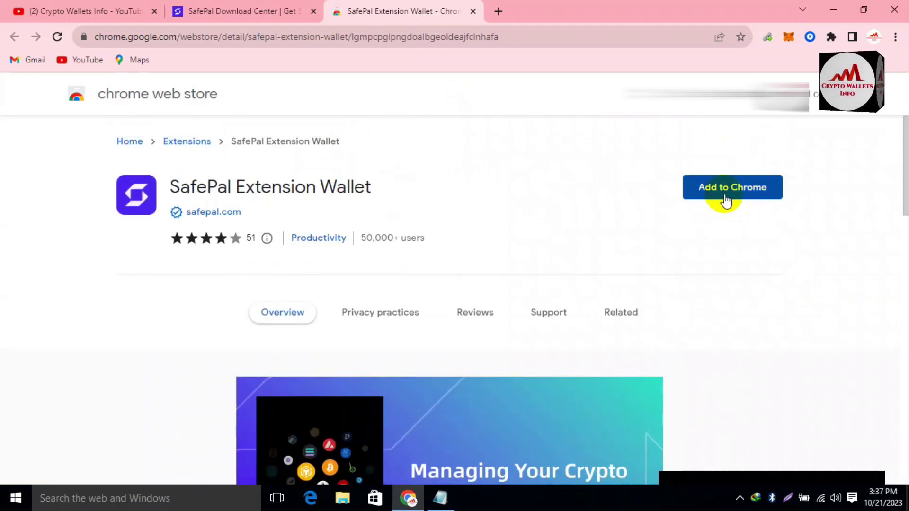
click(751, 198)
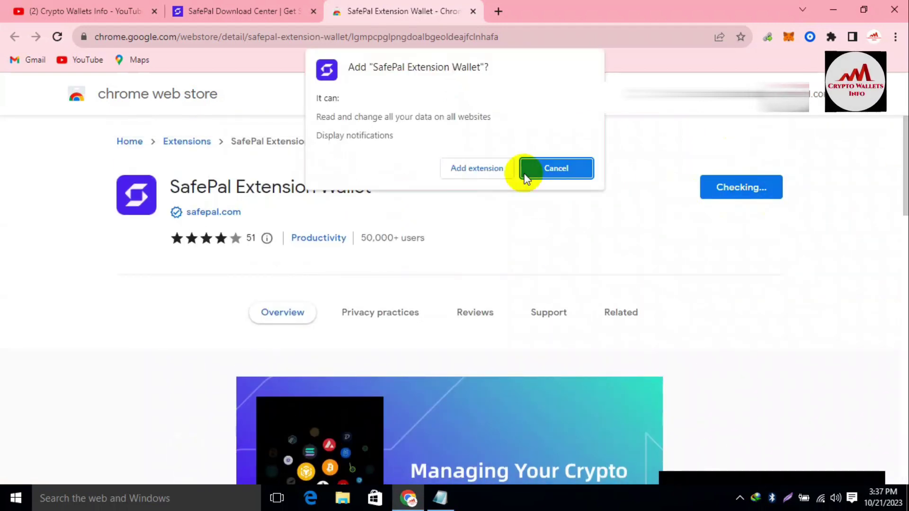
click(468, 173)
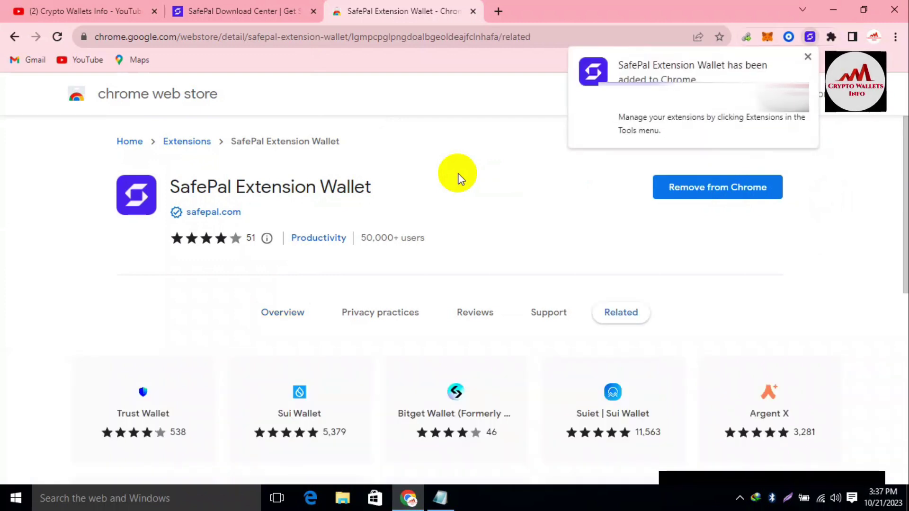
Pin SafePal Extension Wallet to the toolbar and open its popup on a new tab.
click(866, 186)
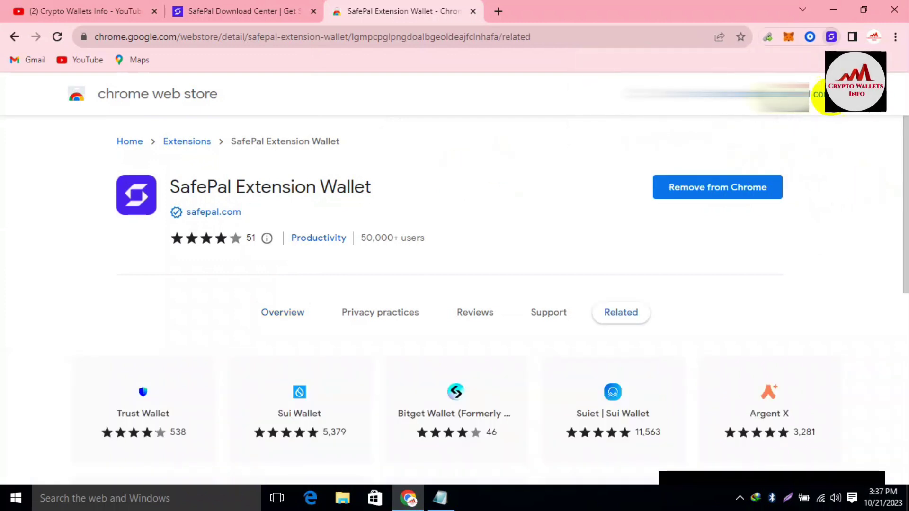
click(831, 38)
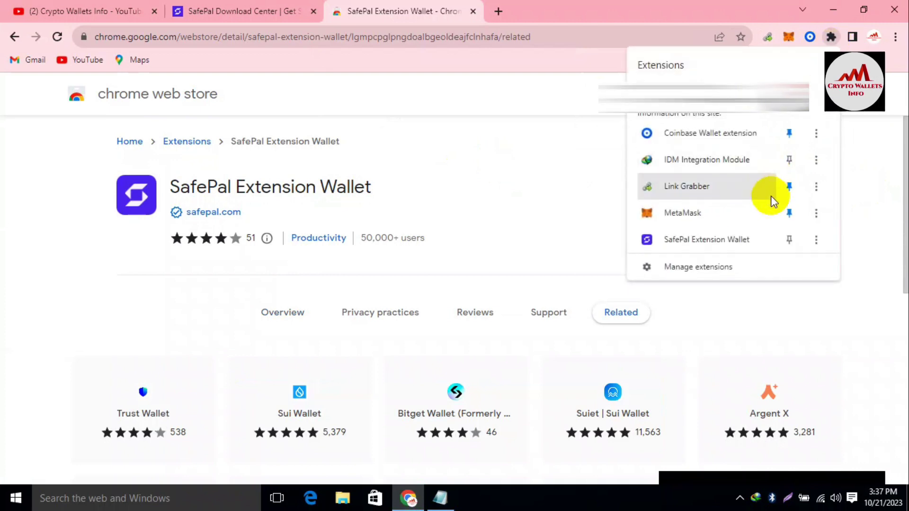
click(789, 239)
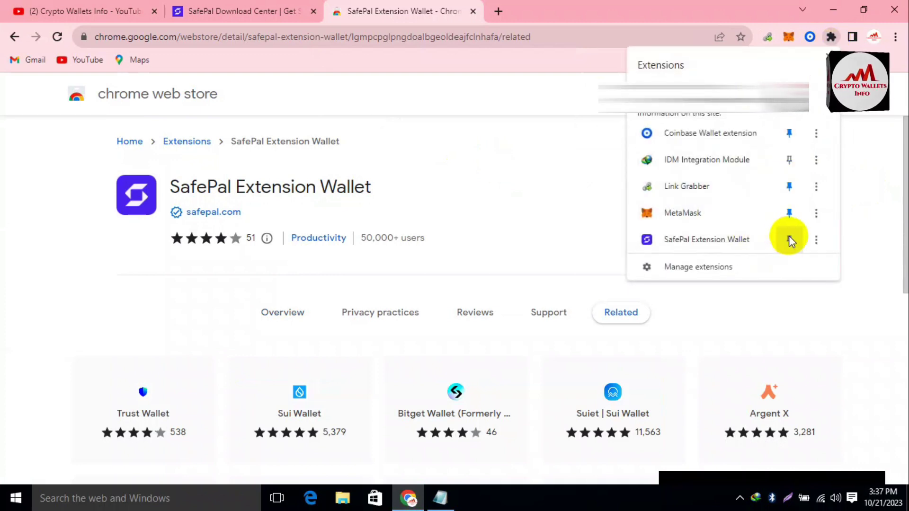
click(856, 202)
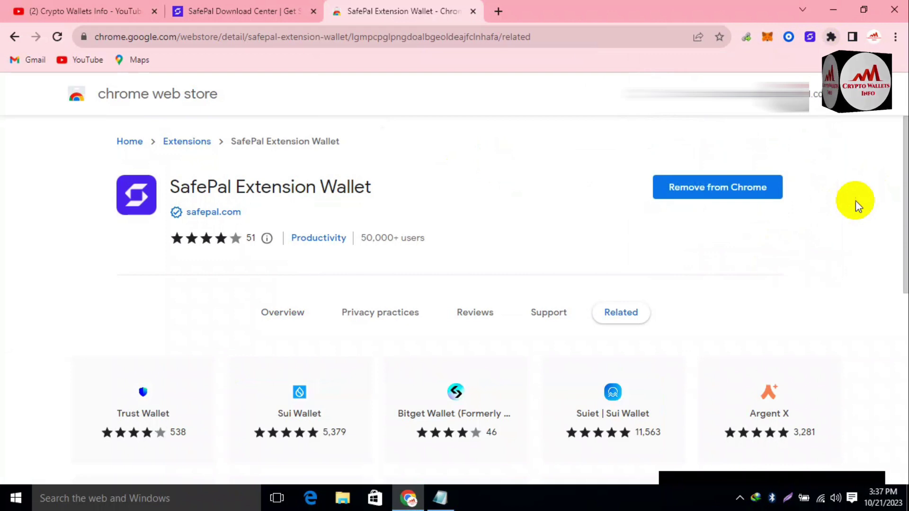
click(810, 38)
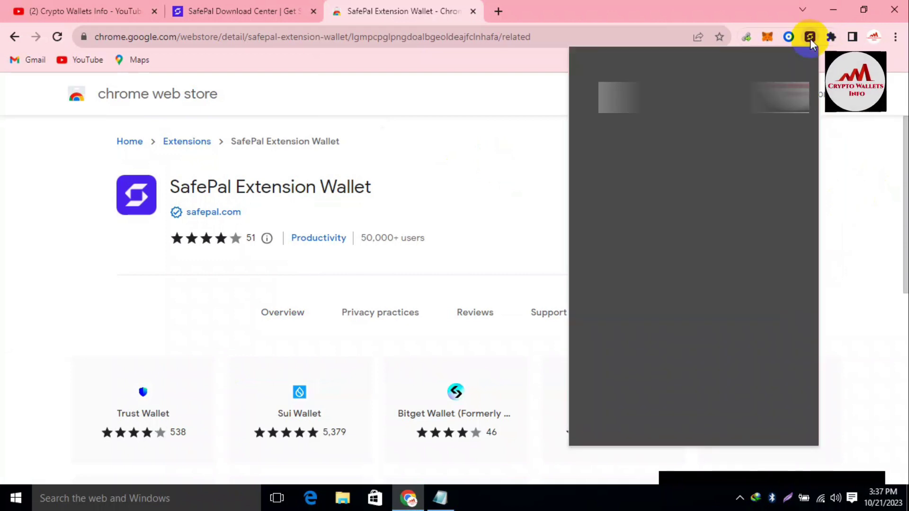
click(497, 14)
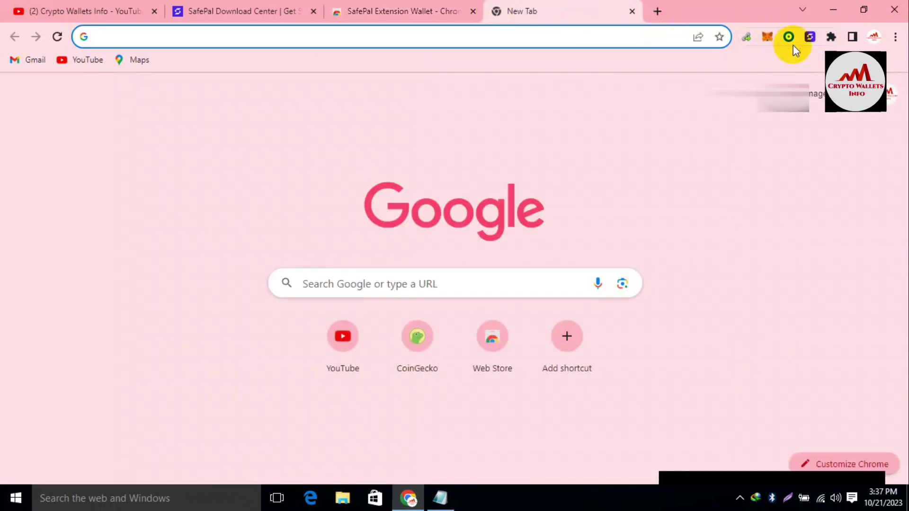
click(810, 38)
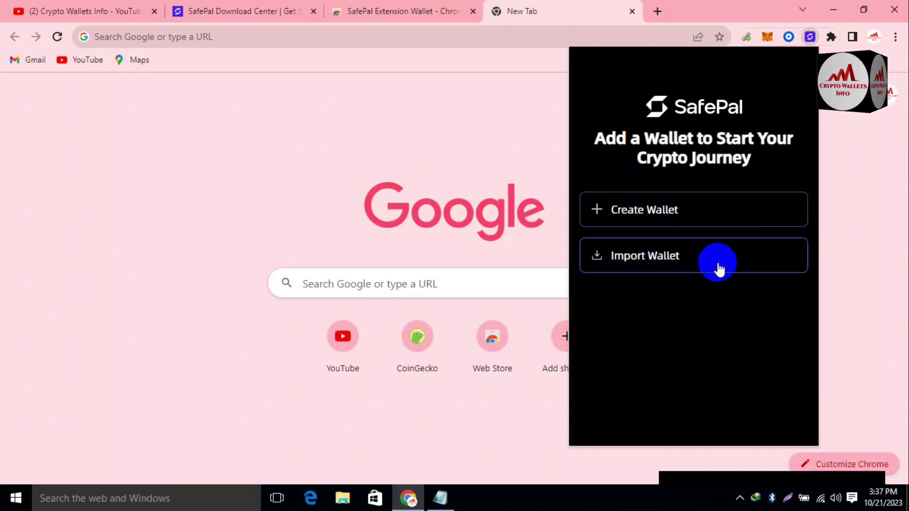
Choose Import Wallet, then set and confirm the new wallet password and continue.
click(720, 260)
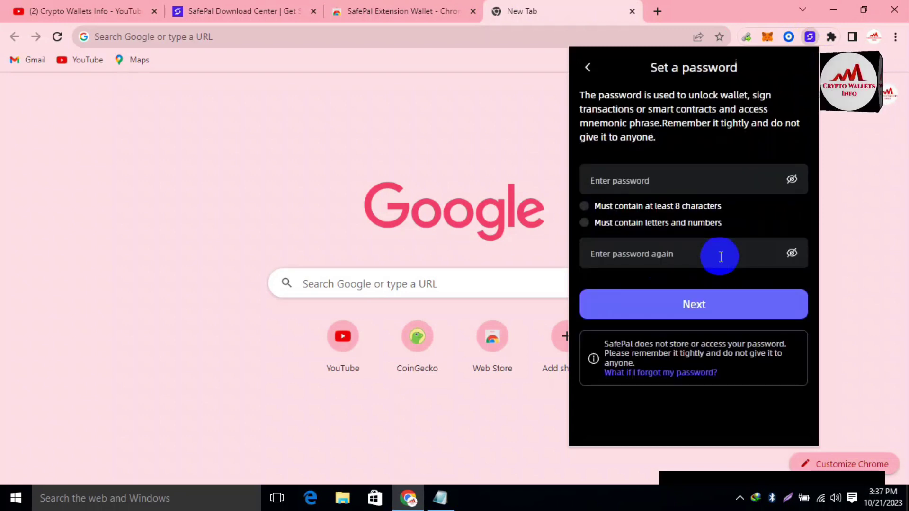
click(640, 186)
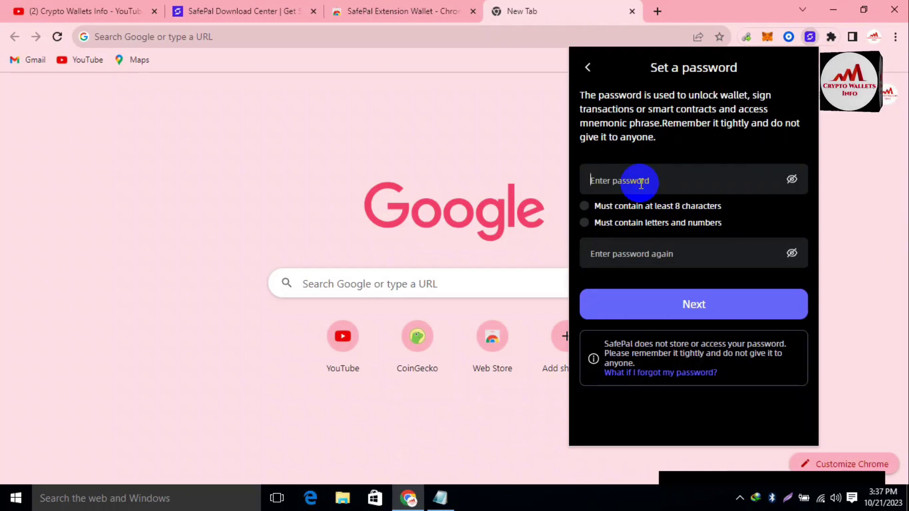
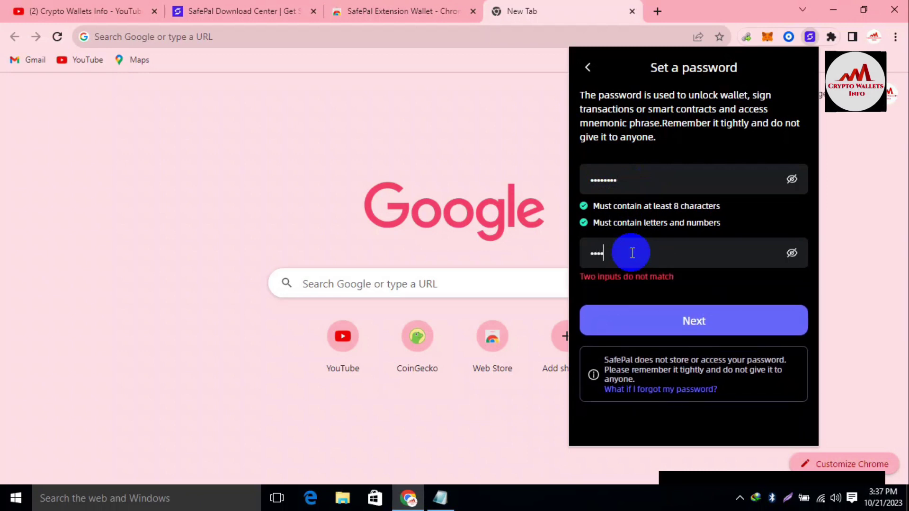
click(685, 313)
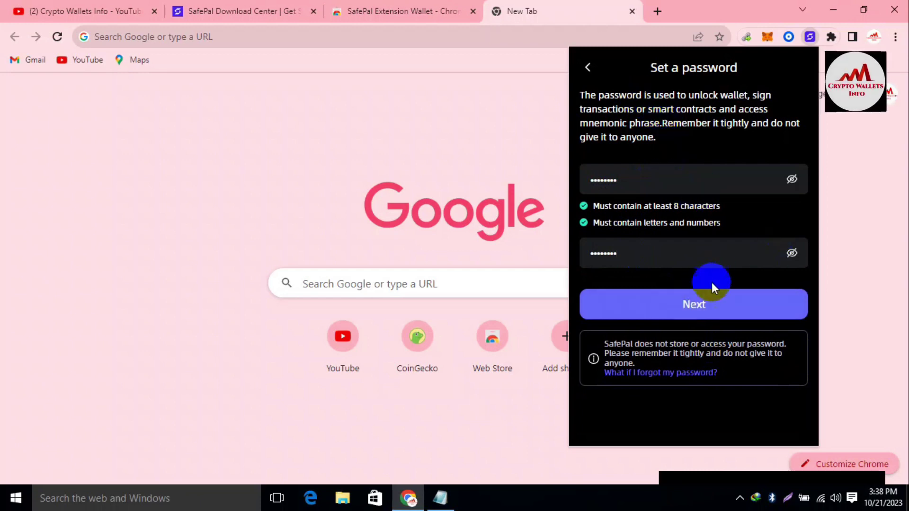
click(706, 309)
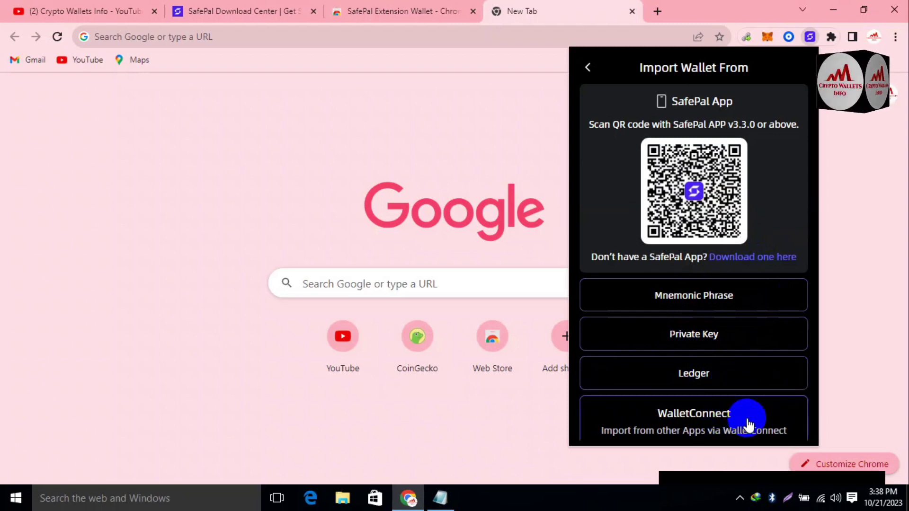
Choose Mnemonic Phrase import, continue to the 12-word entry grid, and bring up the Notepad note.
click(717, 297)
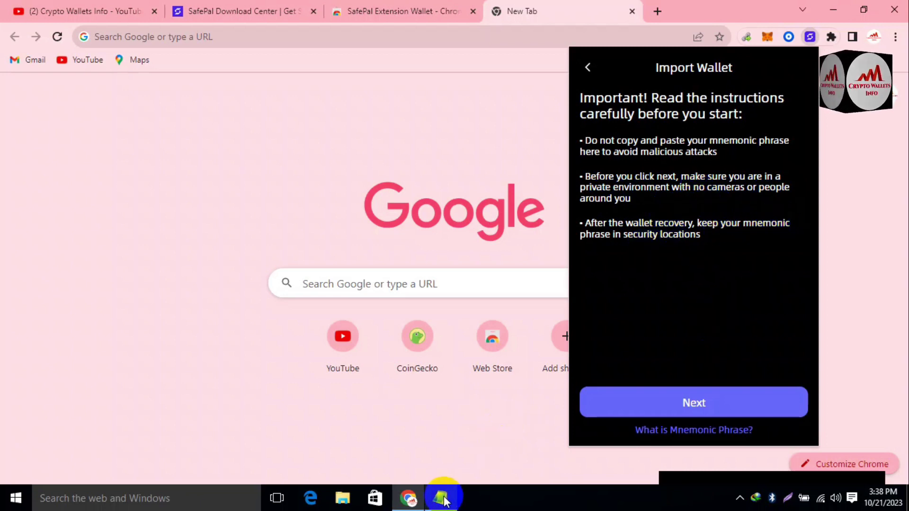
click(724, 402)
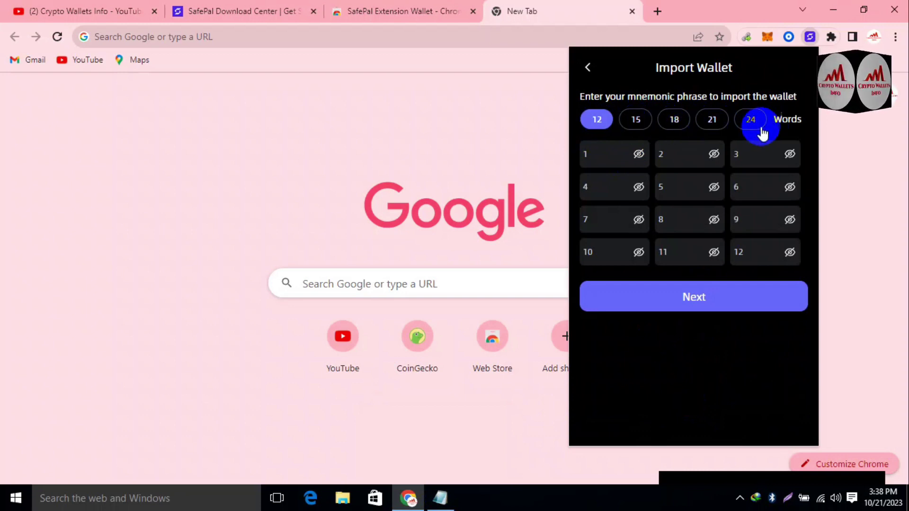
click(440, 504)
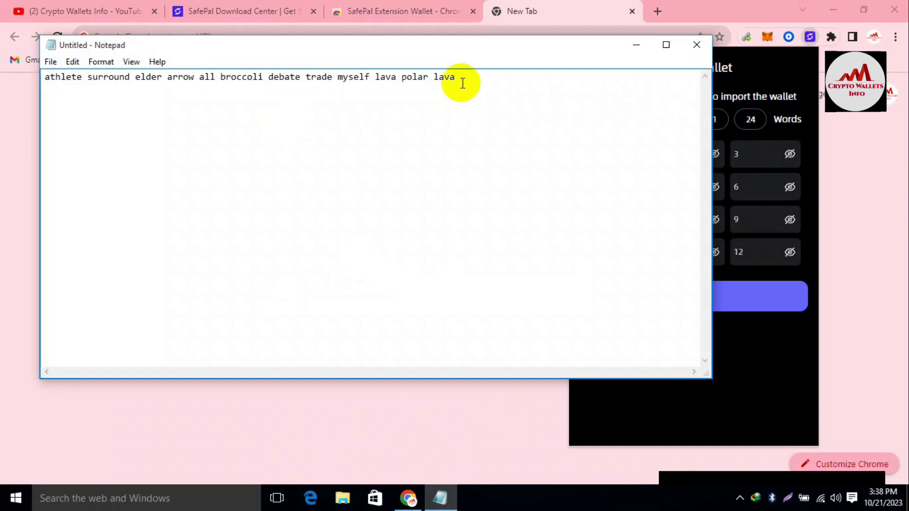
Copy the recovery words from Notepad, paste them into all twelve fields, and re-mask them.
drag(462, 79, 2, 78)
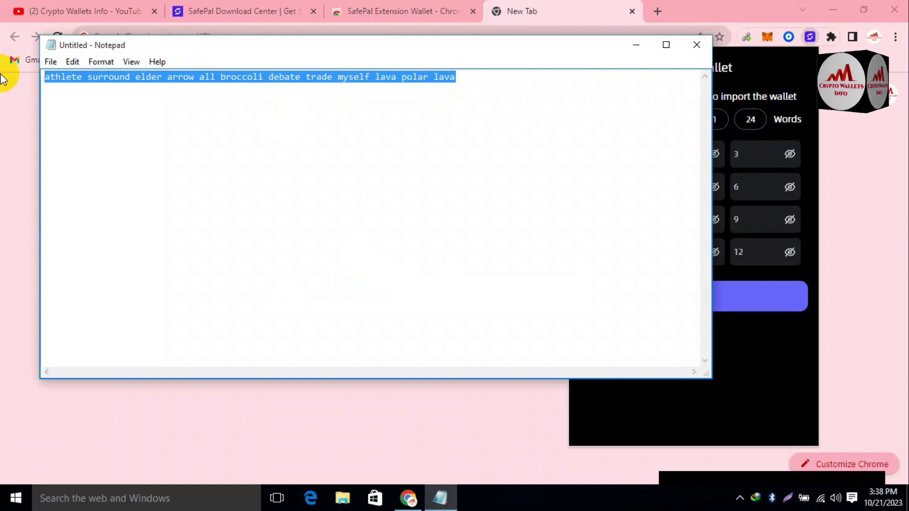
click(771, 370)
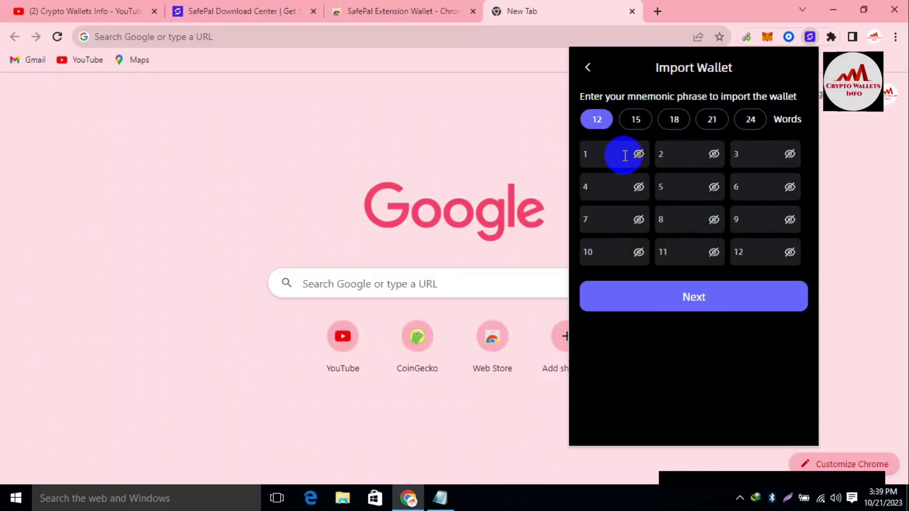
key(ctrl+v)
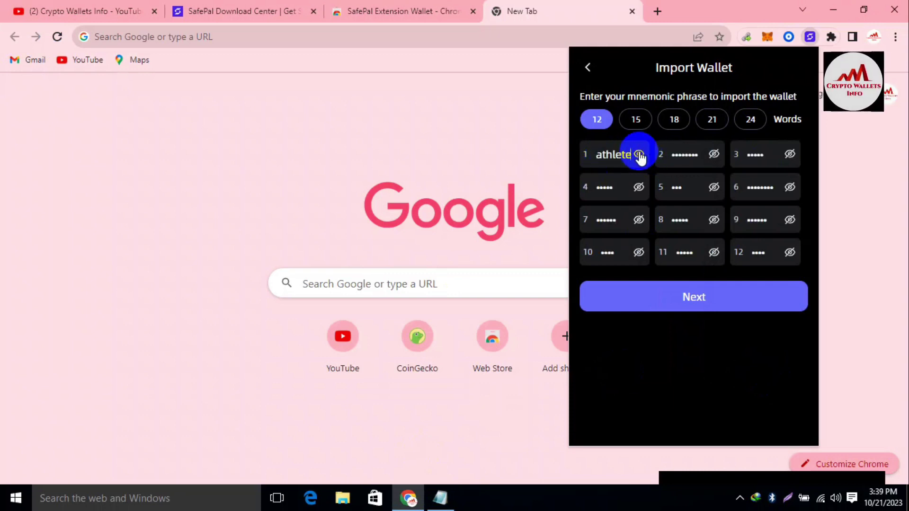
click(639, 155)
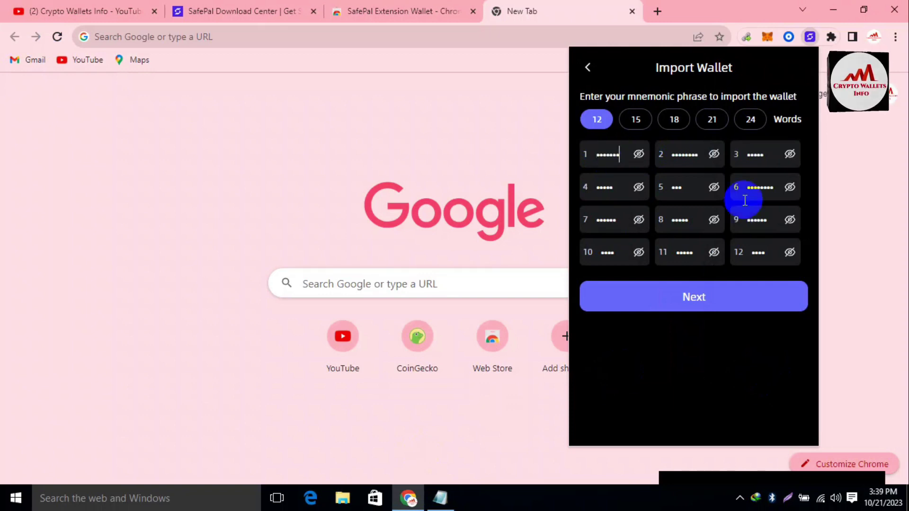
click(790, 253)
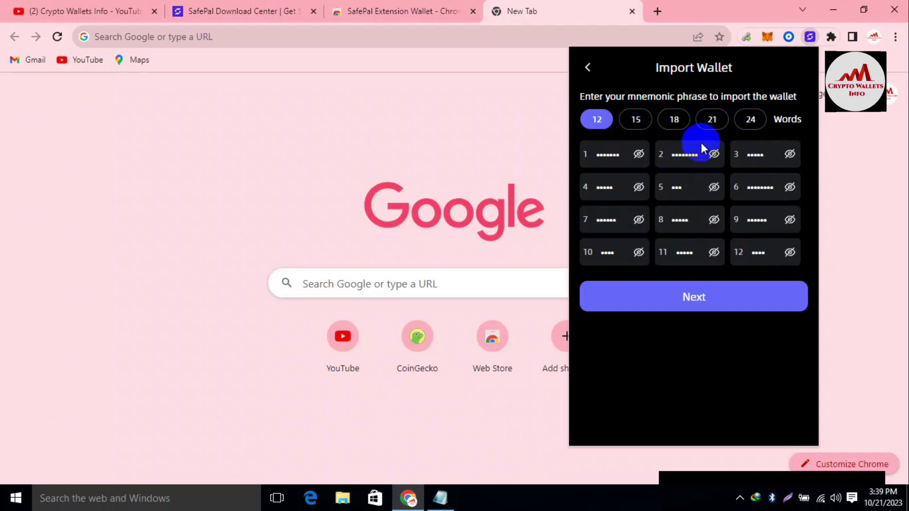
click(720, 297)
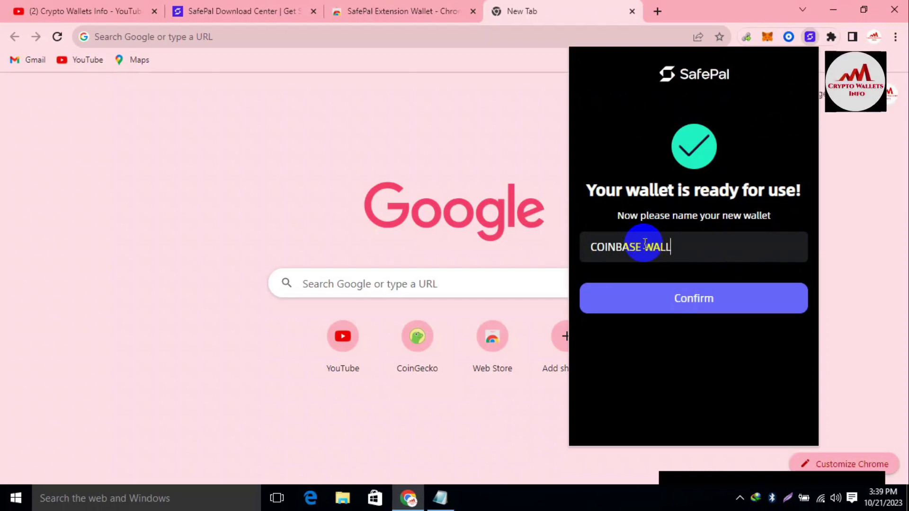
Confirm the wallet name COINBASE WALLET, pass the follow-up screens, and open ETH (ERC20) details.
click(707, 306)
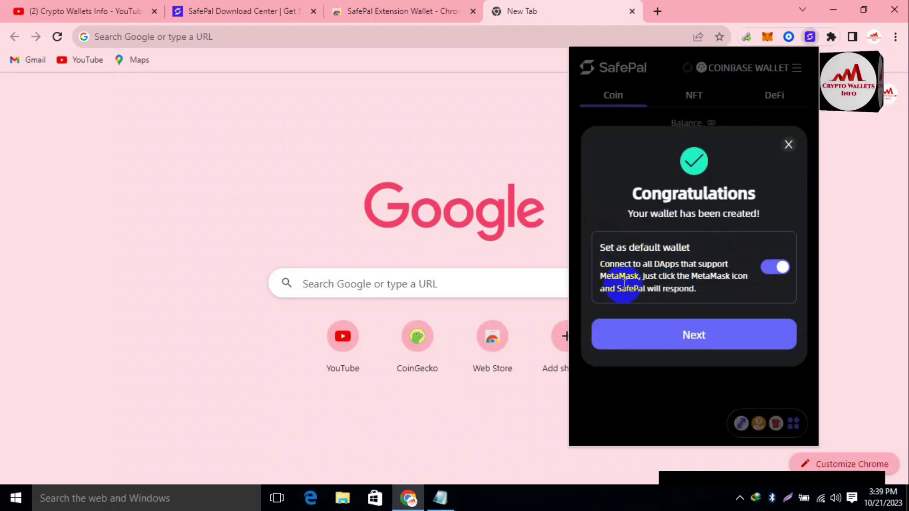
click(683, 330)
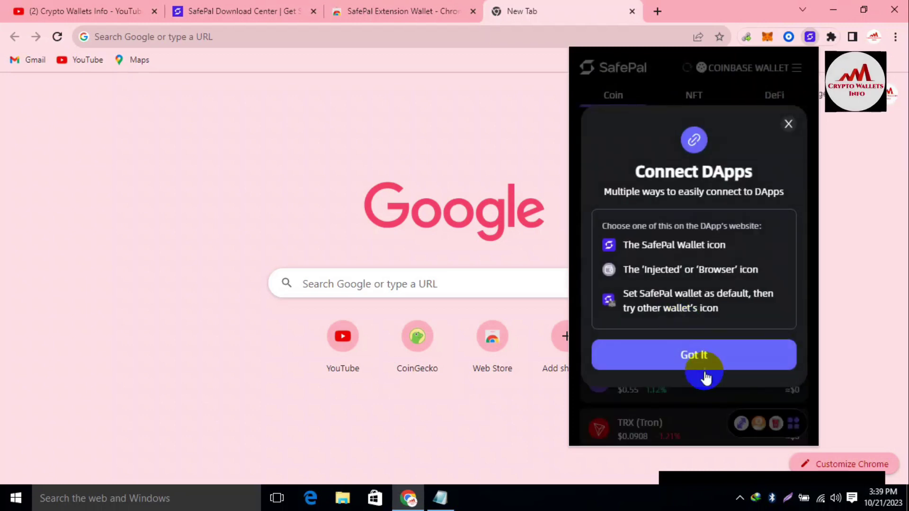
click(696, 360)
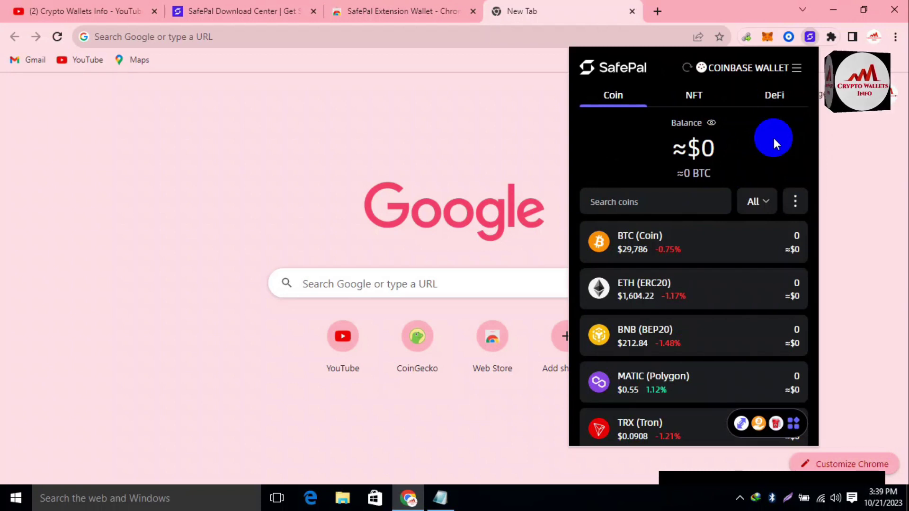
click(697, 297)
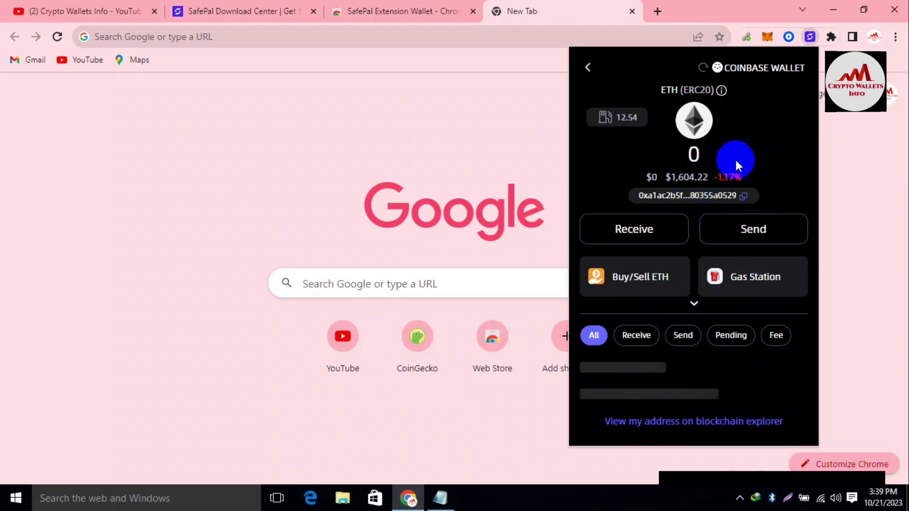
Copy the ETH address, then return to YouTube and highlight the channel name Crypto Wallets Info.
click(742, 197)
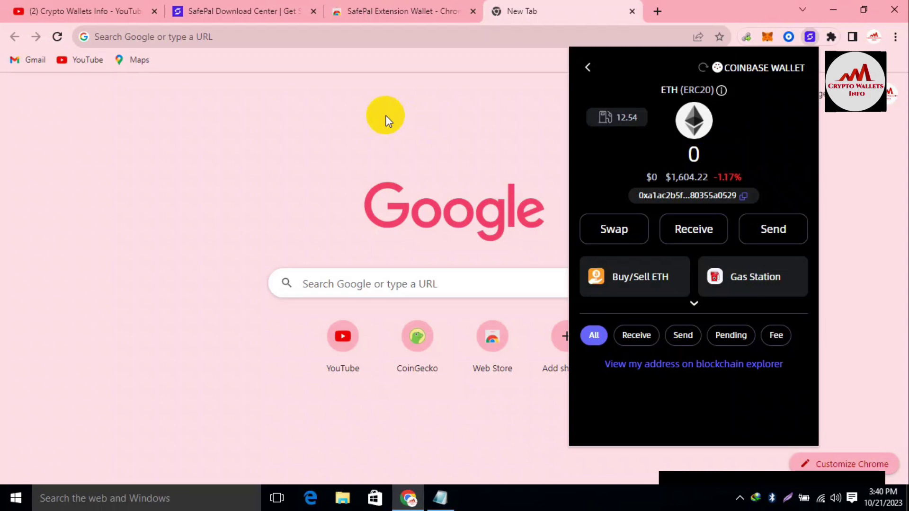
click(61, 11)
drag(353, 282, 219, 282)
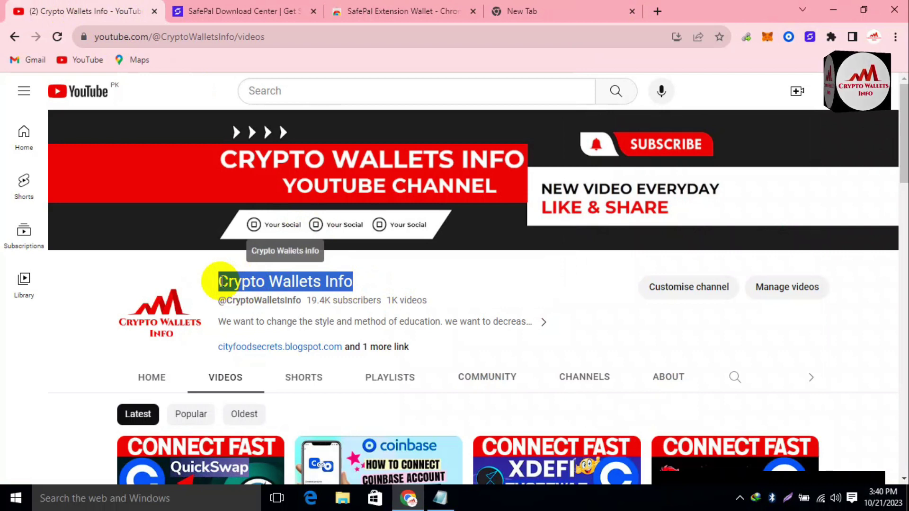
click(376, 283)
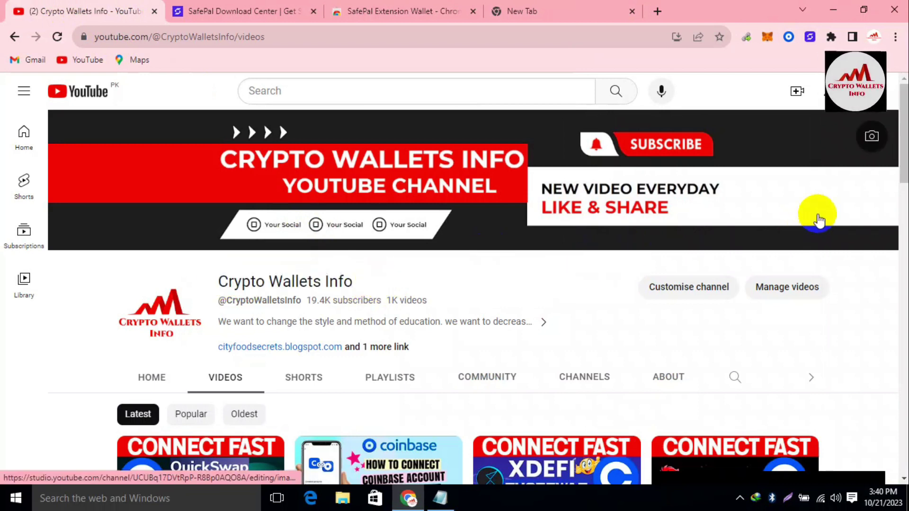
drag(904, 126, 904, 279)
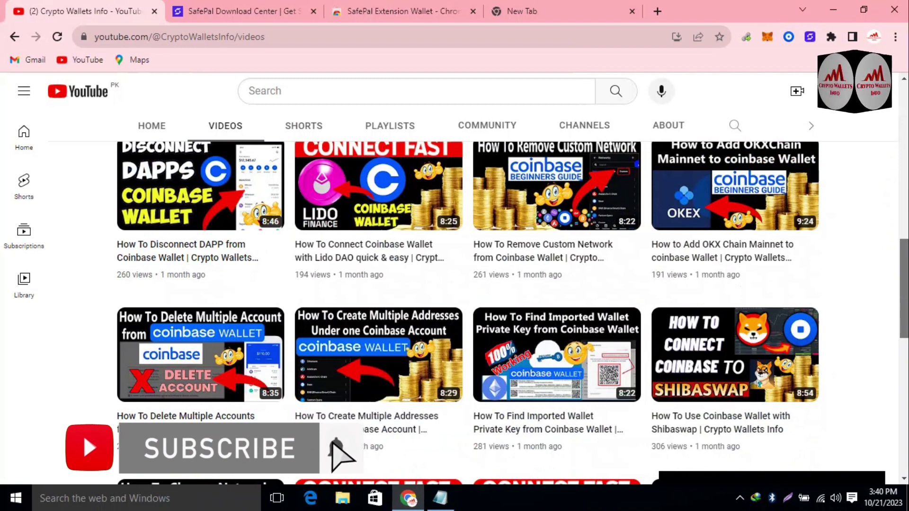
key(Home)
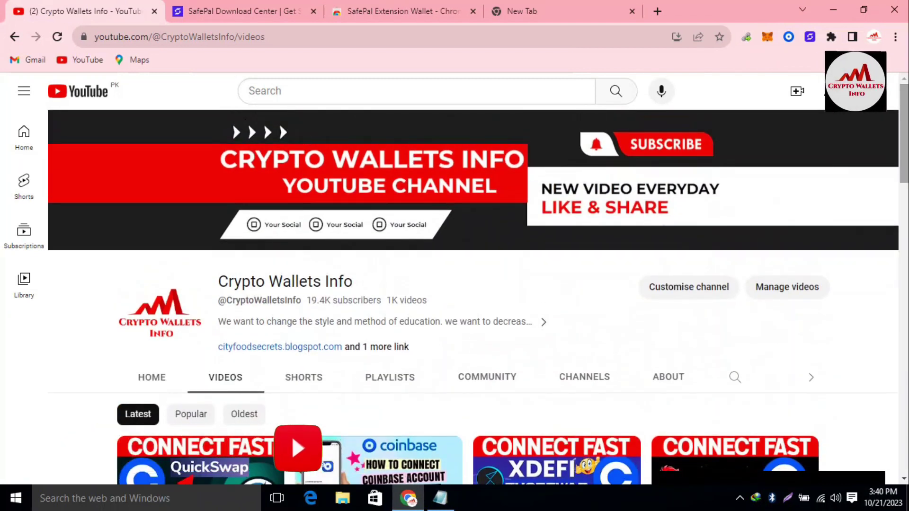